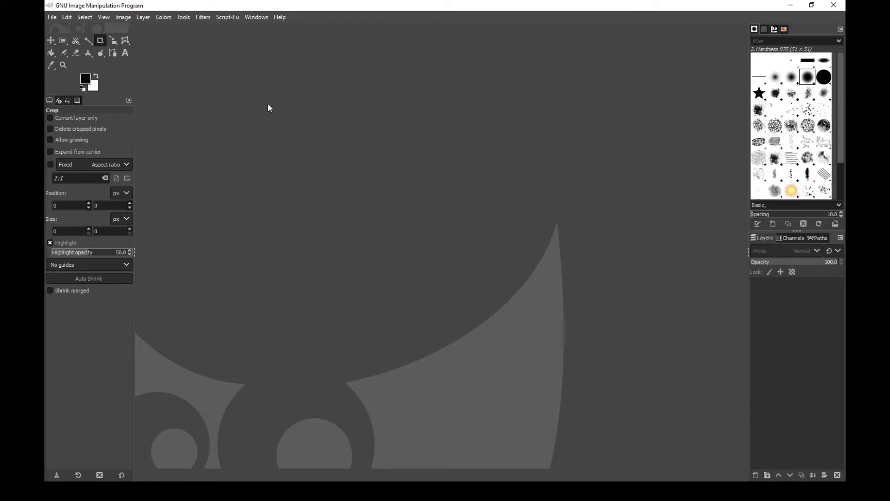
Step: Paste the copied Rick and Morty frame into GIMP as a new 794x430 image
{"action": "left_click", "coordinate": [201, 18]}
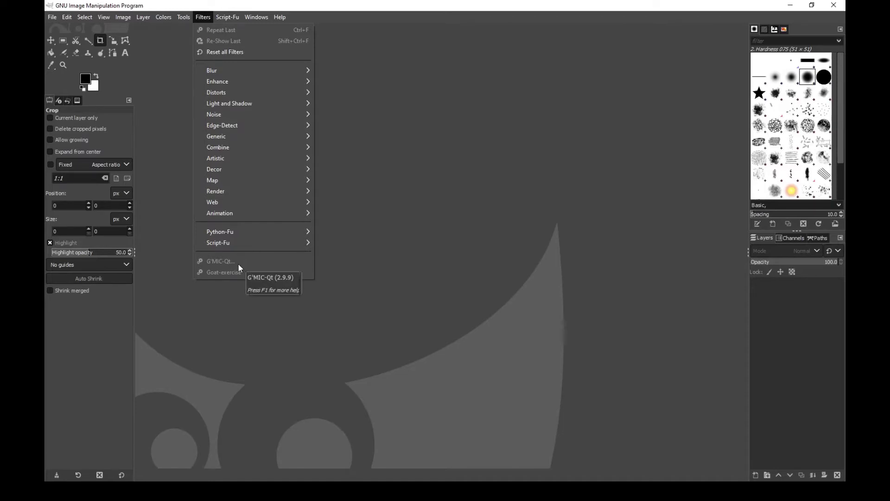
{"action": "left_click", "coordinate": [399, 258]}
{"action": "key", "text": "ctrl+shift+v"}
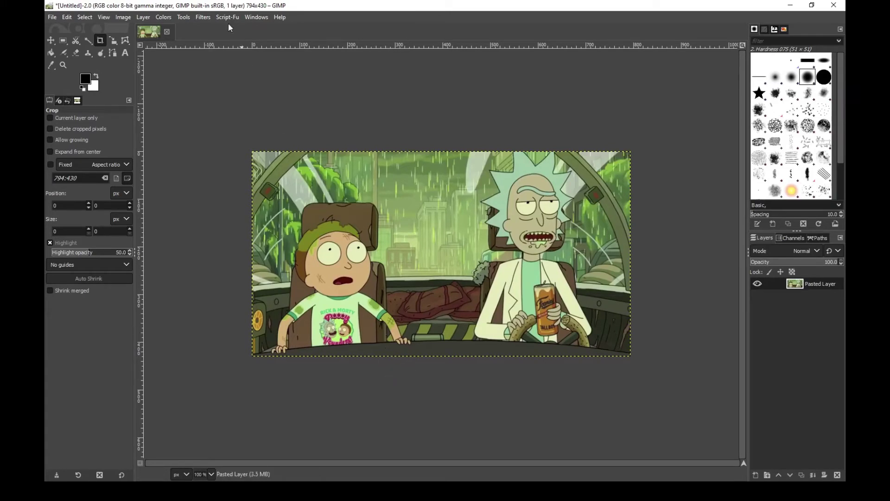
Step: Launch G'MIC-Qt from the bottom of the Filters menu
{"action": "left_click", "coordinate": [208, 17]}
{"action": "left_click", "coordinate": [244, 265]}
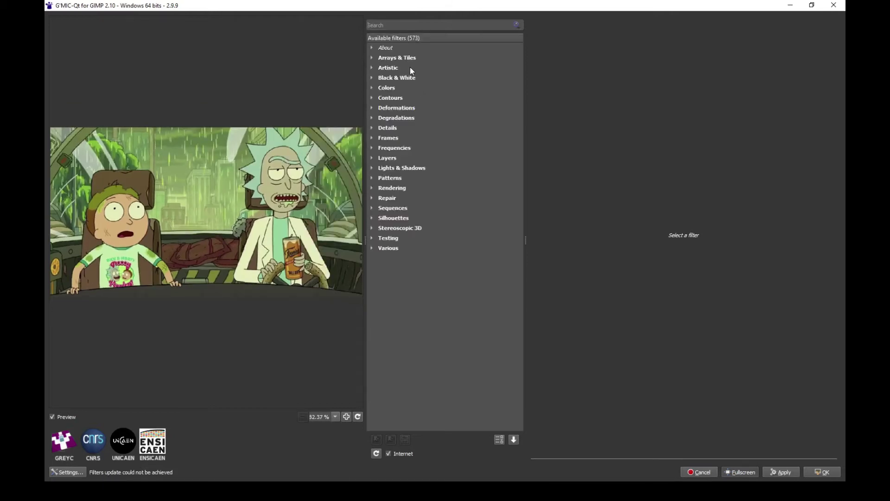
Step: Apply Contours > Extract Foreground [Interactive] with RGBA Foreground + Background (2 Layers) output
{"action": "left_click", "coordinate": [372, 97]}
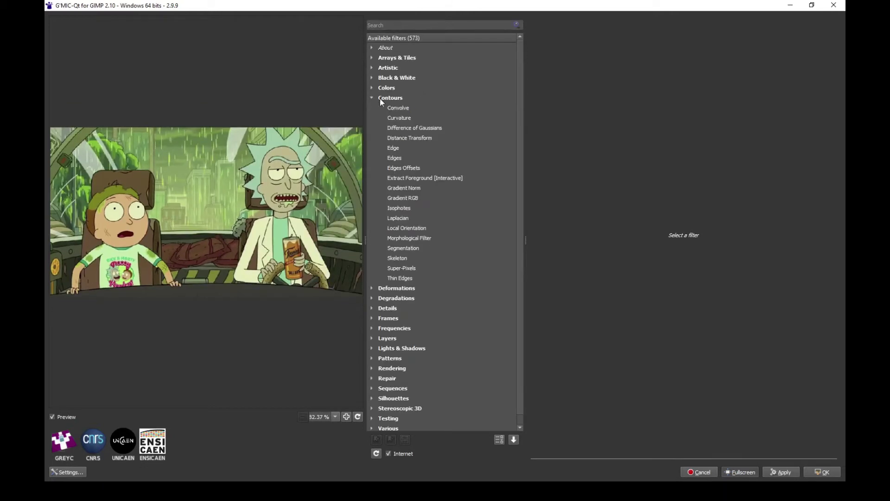
{"action": "left_click", "coordinate": [421, 178]}
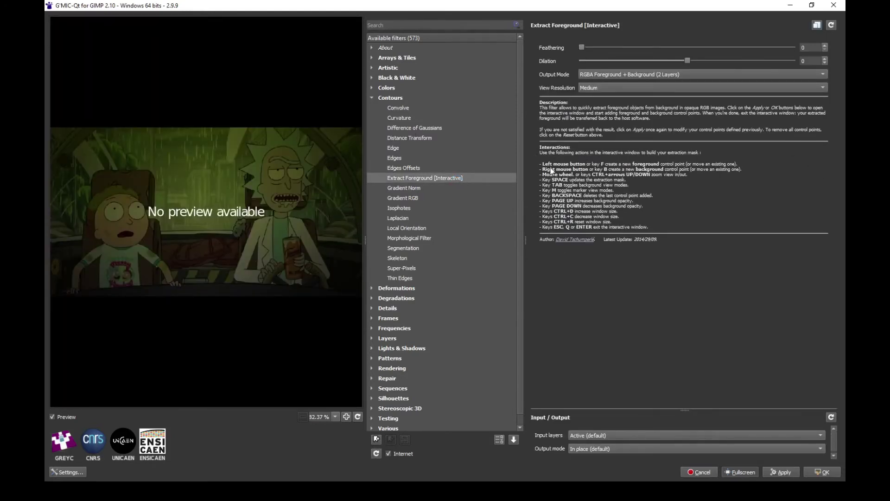
{"action": "left_click", "coordinate": [774, 468]}
Step: Move the extraction window aside and add green foreground points along Morty's right arm, hand and shoulder
{"action": "left_click_drag", "start_coordinate": [368, 107], "coordinate": [514, 163]}
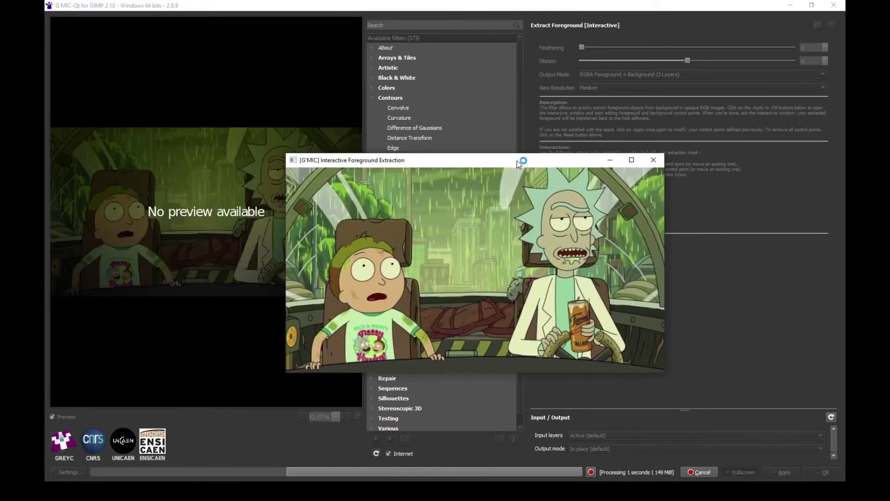
{"action": "left_click", "coordinate": [345, 321]}
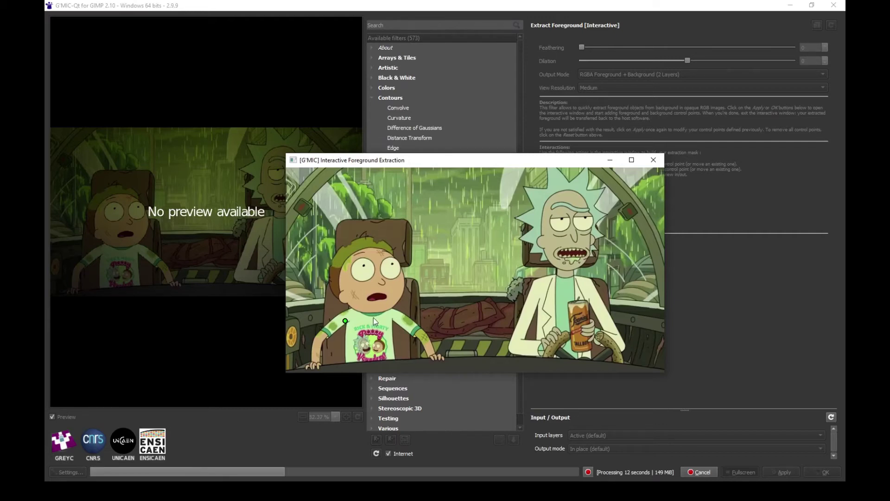
{"action": "left_click", "coordinate": [333, 330]}
{"action": "left_click", "coordinate": [324, 341]}
{"action": "left_click", "coordinate": [318, 354]}
{"action": "left_click", "coordinate": [318, 361]}
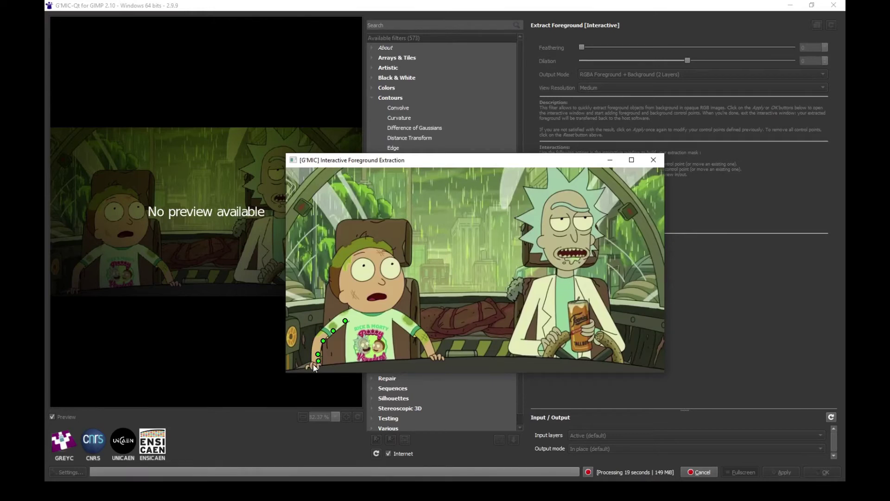
{"action": "left_click", "coordinate": [312, 366]}
{"action": "left_click", "coordinate": [312, 356]}
{"action": "left_click", "coordinate": [313, 341]}
{"action": "left_click", "coordinate": [320, 334]}
{"action": "left_click", "coordinate": [333, 323]}
{"action": "left_click", "coordinate": [345, 320]}
{"action": "left_click", "coordinate": [347, 313]}
{"action": "left_click", "coordinate": [352, 307]}
{"action": "left_click", "coordinate": [339, 297]}
{"action": "left_click", "coordinate": [331, 283]}
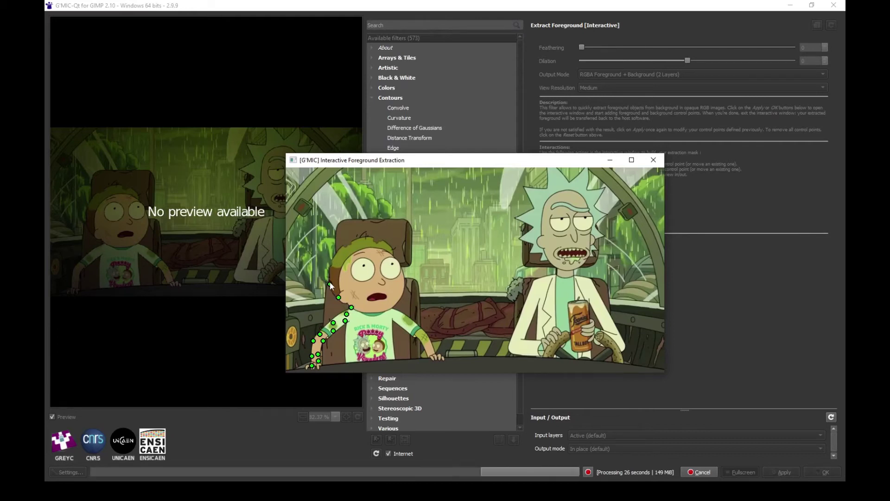
Step: Trace Morty's head, cheek and neck with foreground points
{"action": "left_click", "coordinate": [334, 264]}
{"action": "left_click", "coordinate": [351, 249]}
{"action": "left_click", "coordinate": [360, 242]}
{"action": "left_click", "coordinate": [381, 244]}
{"action": "left_click", "coordinate": [394, 261]}
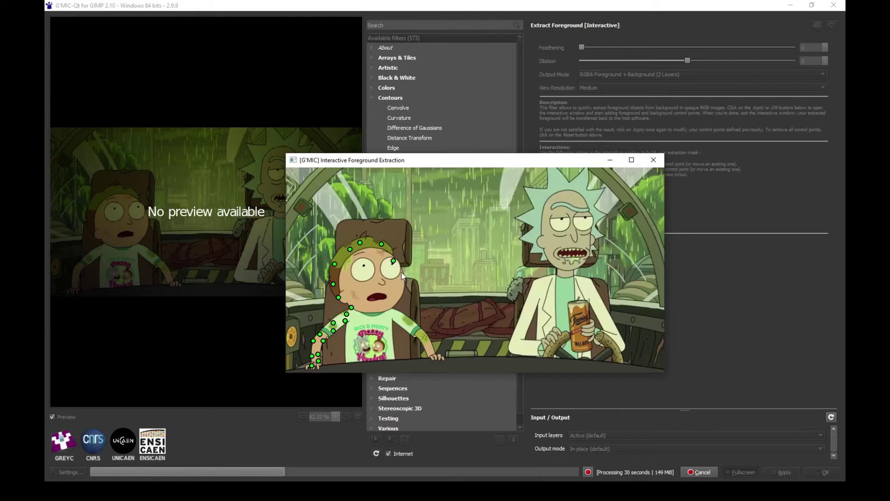
{"action": "left_click", "coordinate": [402, 275]}
{"action": "left_click", "coordinate": [402, 289]}
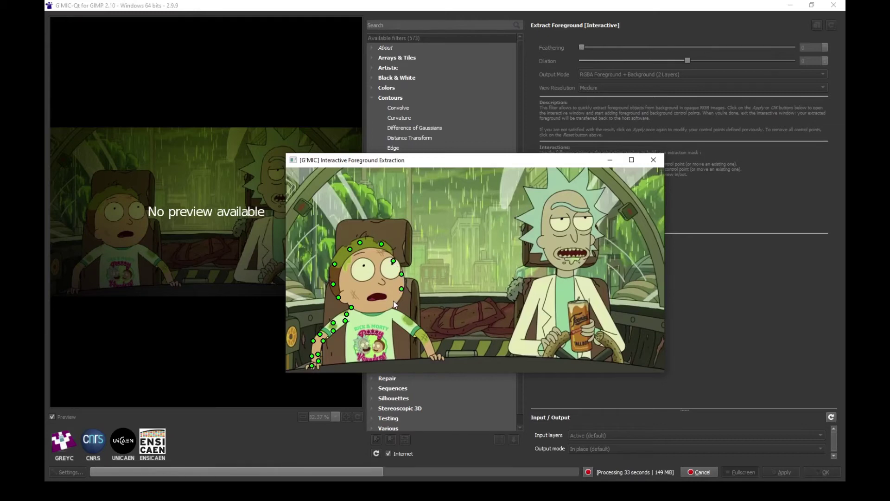
{"action": "left_click", "coordinate": [394, 301]}
{"action": "left_click", "coordinate": [397, 311]}
Step: Add foreground points down Morty's other arm, around the hand and back up the inner arm
{"action": "left_click", "coordinate": [407, 315]}
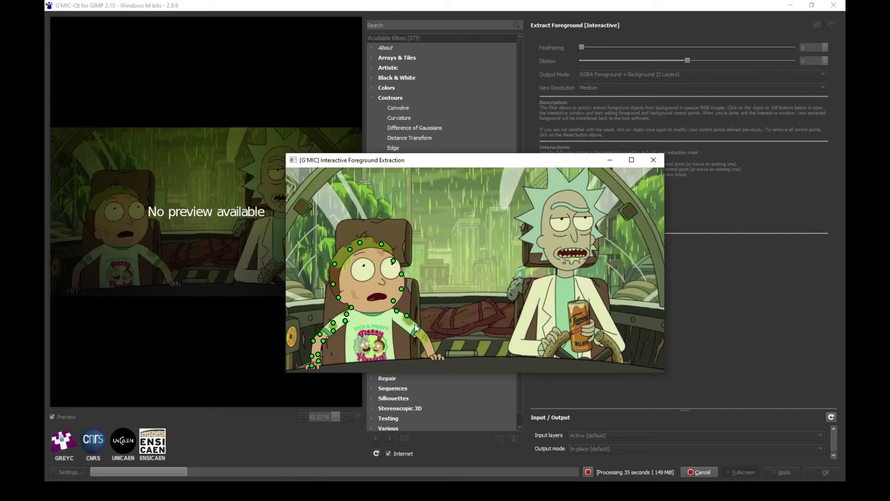
{"action": "left_click", "coordinate": [415, 324]}
{"action": "left_click", "coordinate": [423, 332]}
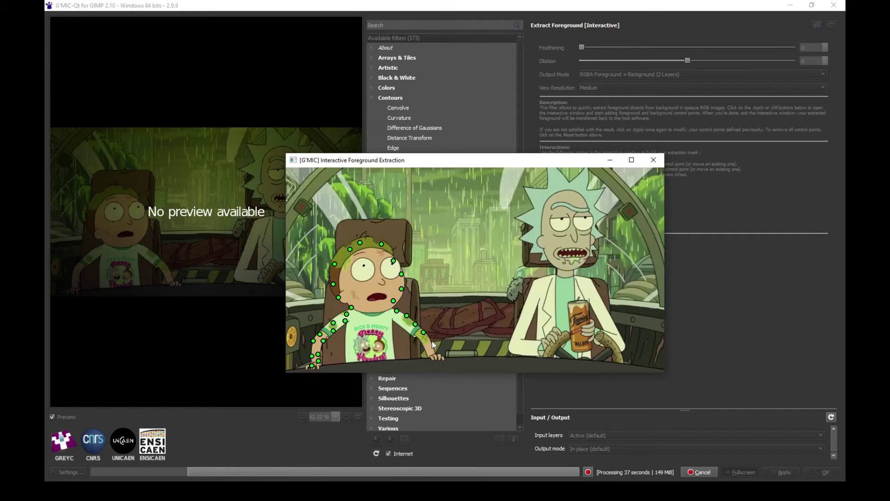
{"action": "left_click", "coordinate": [431, 341]}
{"action": "left_click", "coordinate": [434, 348]}
{"action": "left_click", "coordinate": [437, 356]}
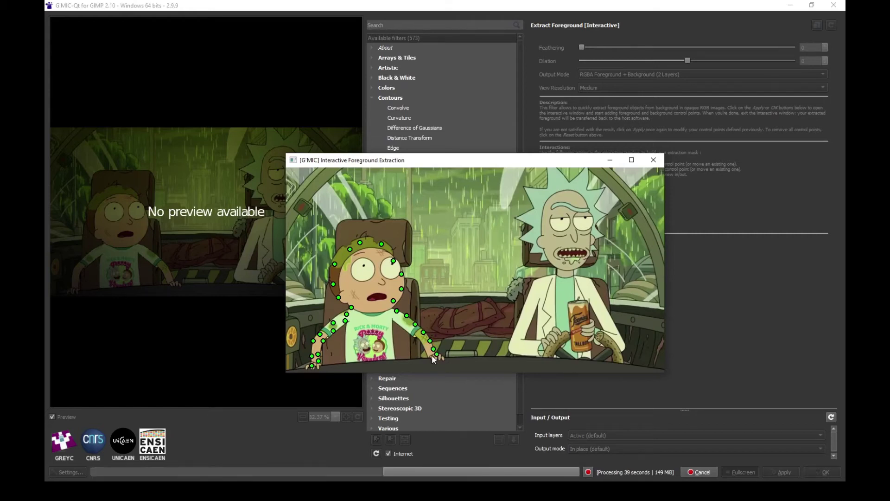
{"action": "left_click", "coordinate": [441, 355]}
{"action": "left_click", "coordinate": [431, 354]}
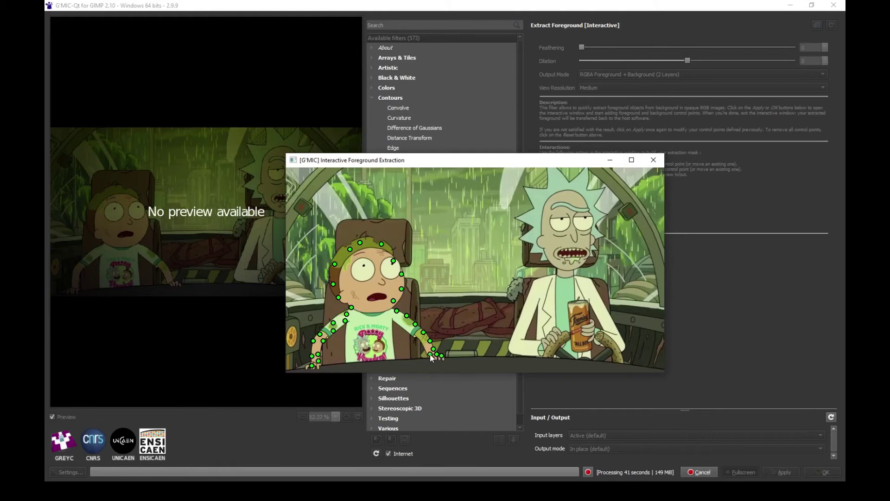
{"action": "left_click", "coordinate": [424, 341]}
{"action": "left_click", "coordinate": [410, 330]}
Step: Fill Morty's shirt down to its bottom edge with foreground points
{"action": "left_click", "coordinate": [399, 322]}
{"action": "left_click", "coordinate": [387, 317]}
{"action": "left_click", "coordinate": [388, 335]}
{"action": "left_click", "coordinate": [390, 351]}
{"action": "left_click", "coordinate": [391, 354]}
{"action": "left_click", "coordinate": [362, 357]}
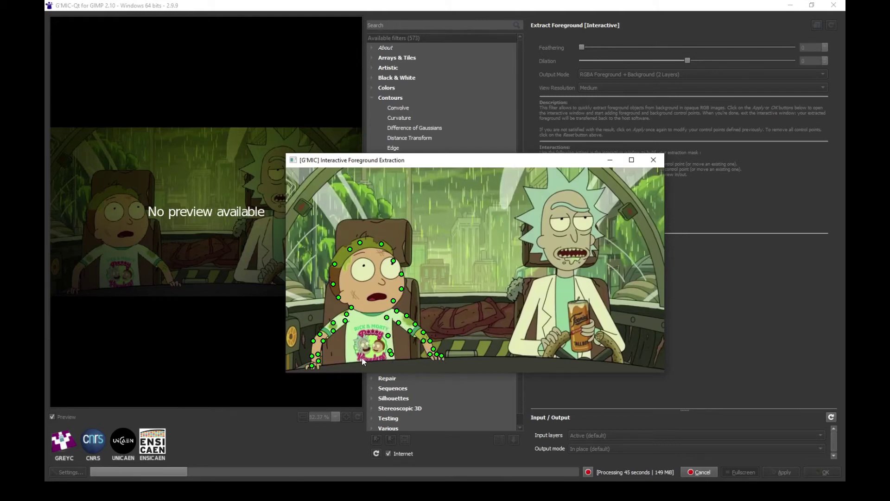
{"action": "left_click", "coordinate": [350, 329]}
{"action": "left_click", "coordinate": [351, 357]}
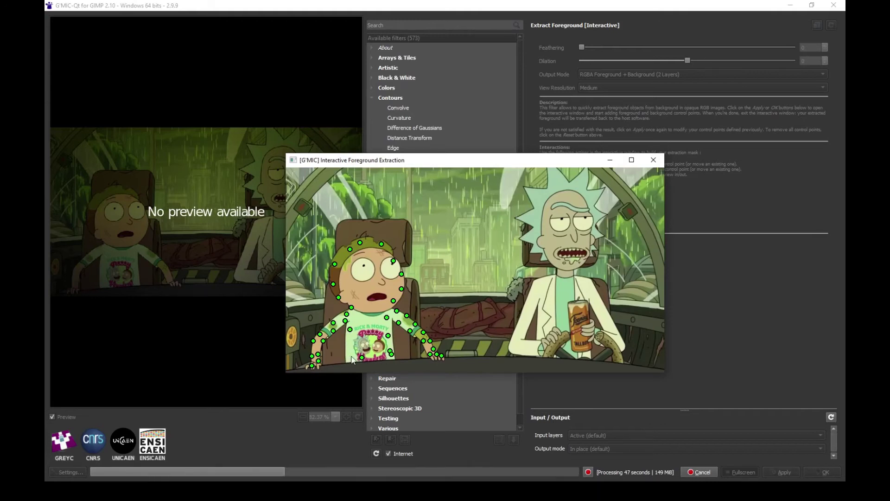
{"action": "left_click", "coordinate": [380, 357]}
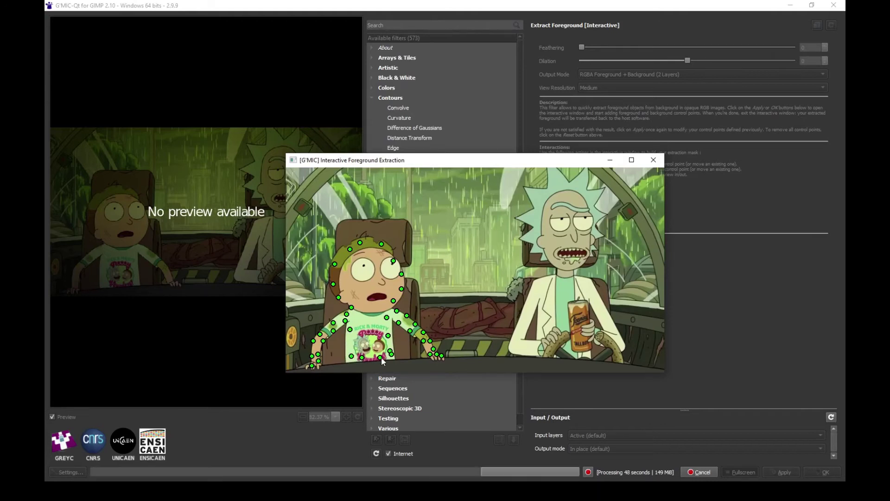
Step: Add red background points around Morty's head, beside his arm, along his shirt edge and below his body
{"action": "right_click", "coordinate": [383, 234]}
{"action": "right_click", "coordinate": [404, 250]}
{"action": "right_click", "coordinate": [417, 289]}
{"action": "right_click", "coordinate": [409, 302]}
{"action": "right_click", "coordinate": [454, 360]}
{"action": "right_click", "coordinate": [429, 366]}
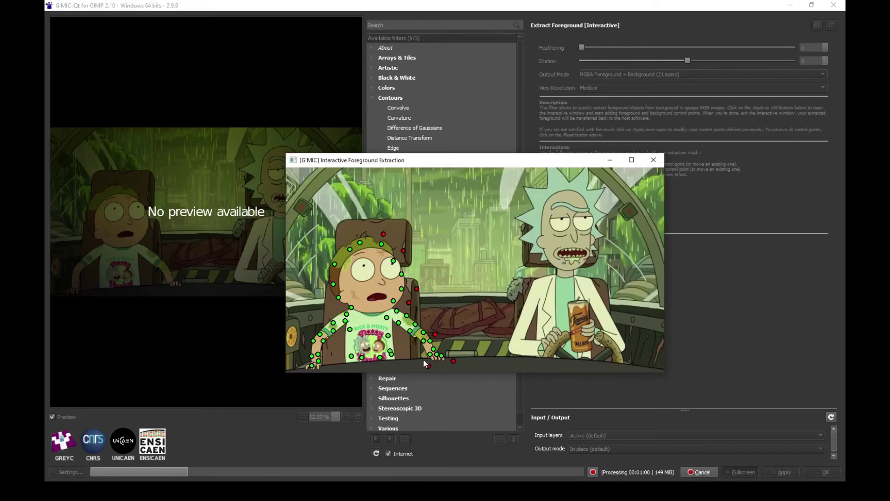
{"action": "right_click", "coordinate": [410, 345]}
{"action": "right_click", "coordinate": [399, 335]}
{"action": "right_click", "coordinate": [400, 357]}
{"action": "right_click", "coordinate": [394, 364]}
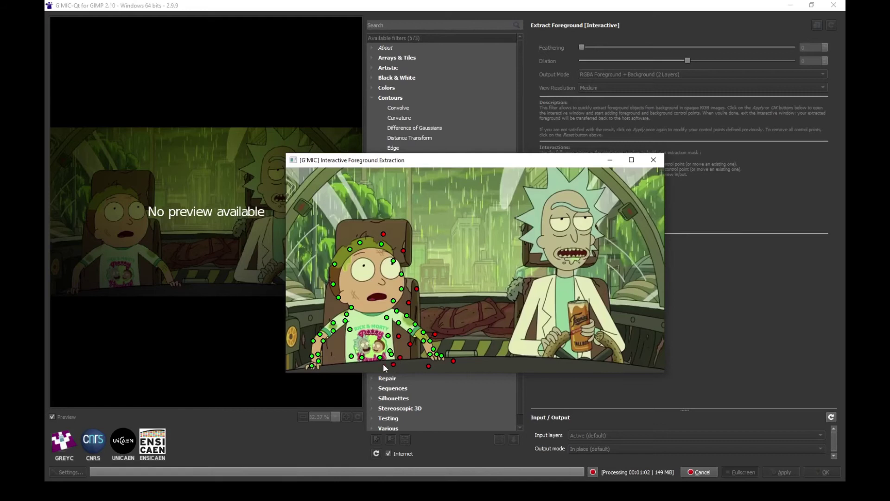
{"action": "right_click", "coordinate": [362, 367]}
{"action": "right_click", "coordinate": [341, 368]}
Step: Ring Morty's left side and the top of his head with background points, then exit with Esc
{"action": "right_click", "coordinate": [323, 347]}
{"action": "right_click", "coordinate": [340, 348]}
{"action": "right_click", "coordinate": [338, 335]}
{"action": "right_click", "coordinate": [325, 367]}
{"action": "right_click", "coordinate": [304, 366]}
{"action": "right_click", "coordinate": [311, 328]}
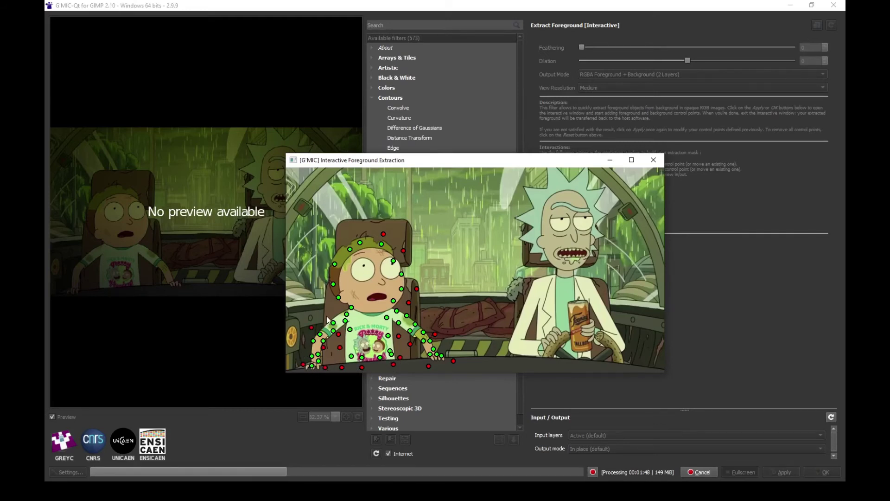
{"action": "right_click", "coordinate": [328, 308]}
{"action": "right_click", "coordinate": [322, 281]}
{"action": "right_click", "coordinate": [326, 255]}
{"action": "right_click", "coordinate": [341, 238]}
{"action": "right_click", "coordinate": [364, 232]}
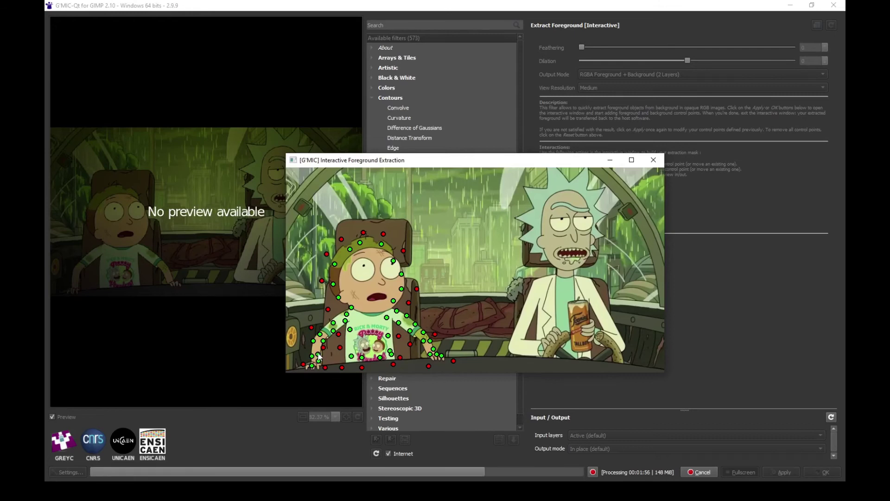
{"action": "key", "text": "Escape"}
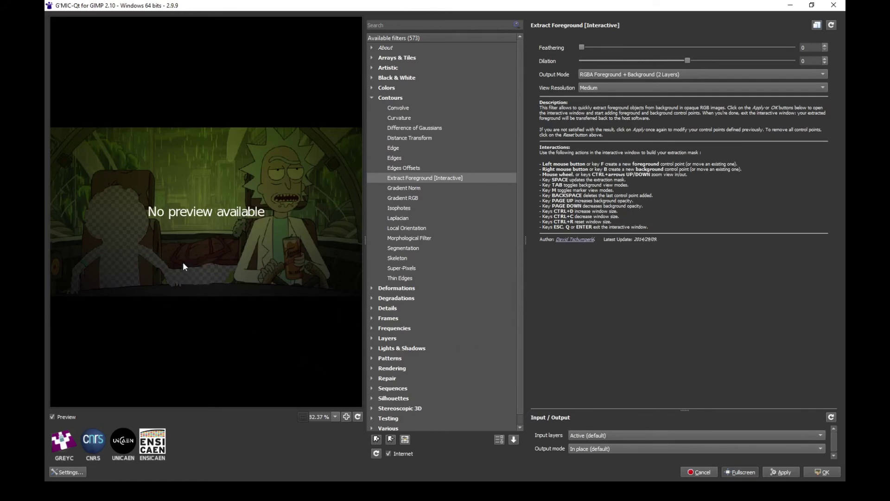
Step: Apply Extract Foreground [Interactive] again to reopen the window with existing points
{"action": "left_click", "coordinate": [781, 472]}
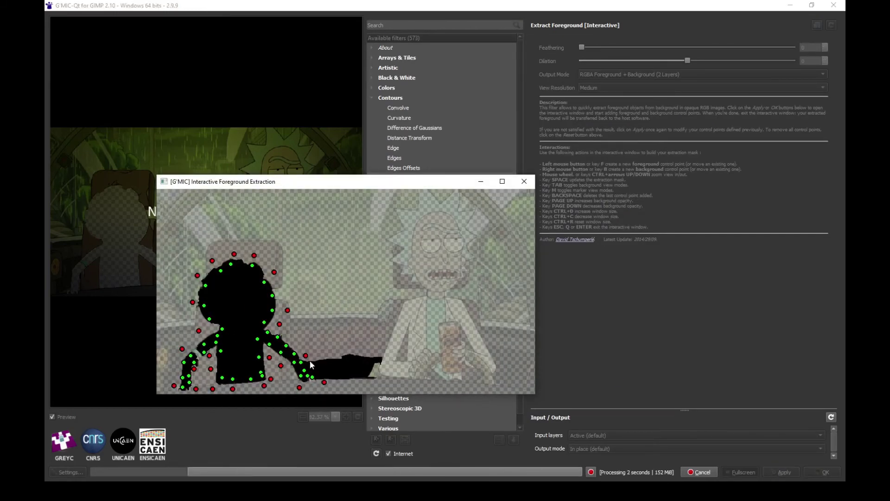
Step: Add three background points at Morty's lower left, zoom to check the silhouette mask, then exit
{"action": "right_click", "coordinate": [314, 368]}
{"action": "right_click", "coordinate": [318, 375]}
{"action": "right_click", "coordinate": [317, 371]}
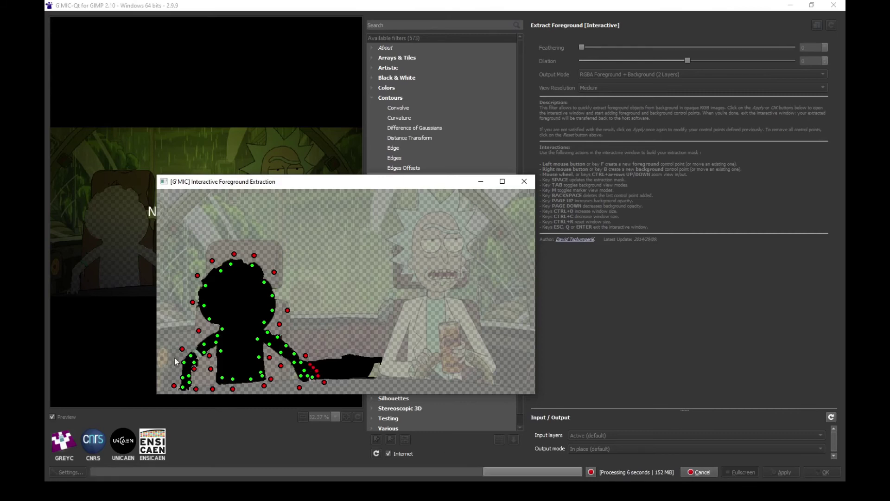
{"action": "scroll", "coordinate": [199, 361], "scroll_direction": "up", "scroll_amount": 5}
{"action": "scroll", "coordinate": [167, 352], "scroll_direction": "down", "scroll_amount": 5}
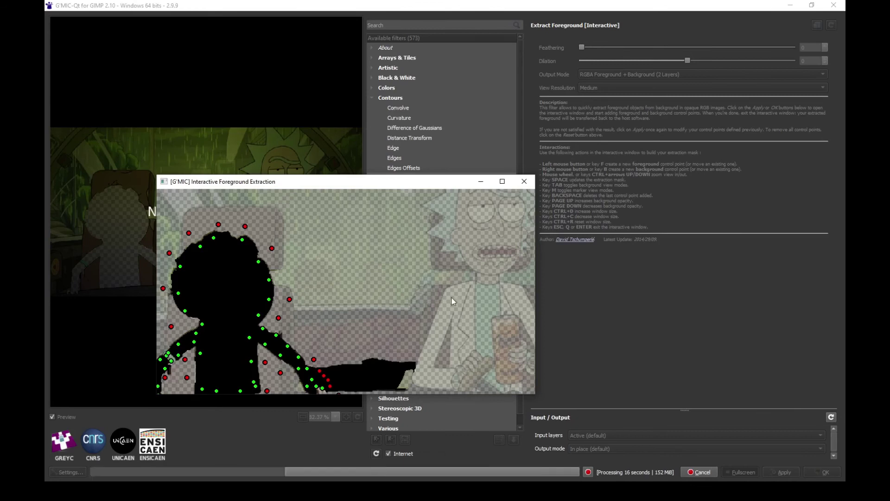
{"action": "scroll", "coordinate": [461, 296], "scroll_direction": "down", "scroll_amount": 1}
{"action": "key", "text": "Escape"}
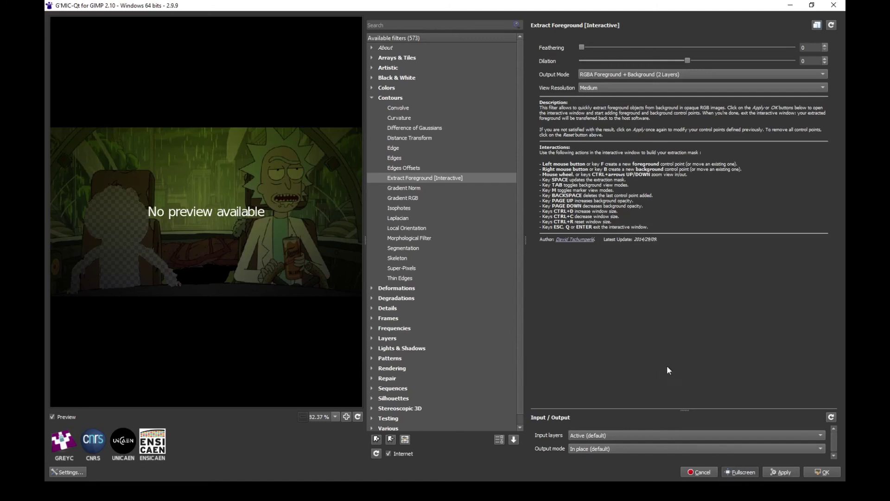
Step: Reopen the extraction, zoom in and add three foreground points on Morty's hand
{"action": "left_click", "coordinate": [786, 475]}
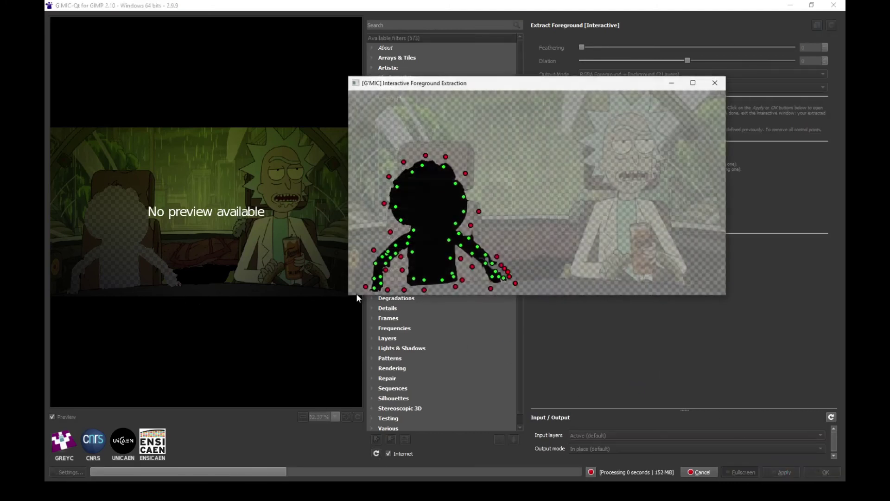
{"action": "scroll", "coordinate": [510, 282], "scroll_direction": "up", "scroll_amount": 3}
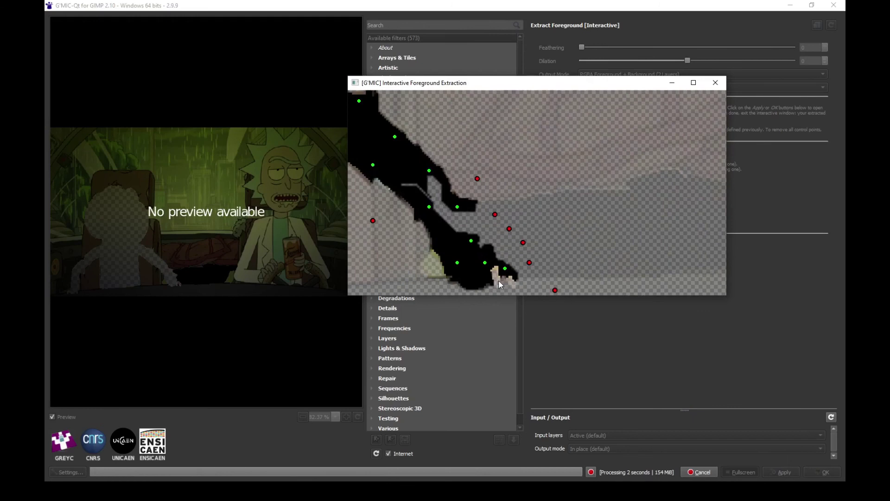
{"action": "left_click", "coordinate": [492, 268]}
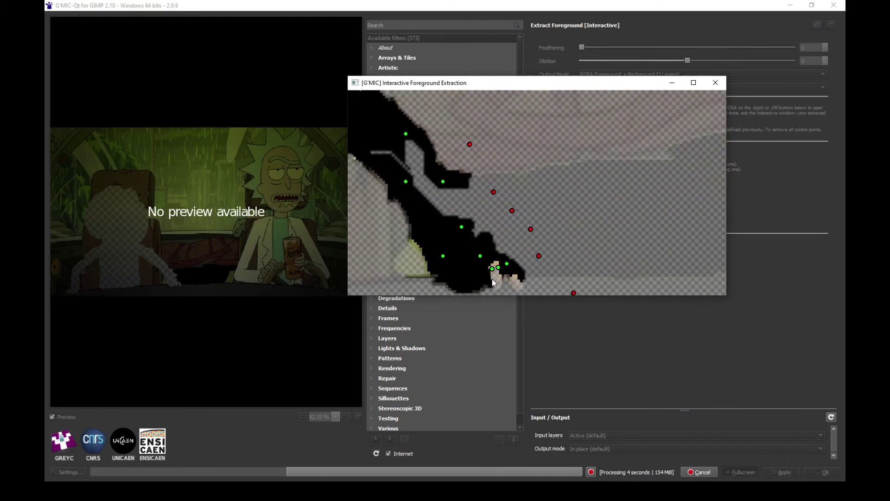
{"action": "left_click", "coordinate": [492, 278]}
{"action": "left_click", "coordinate": [512, 278]}
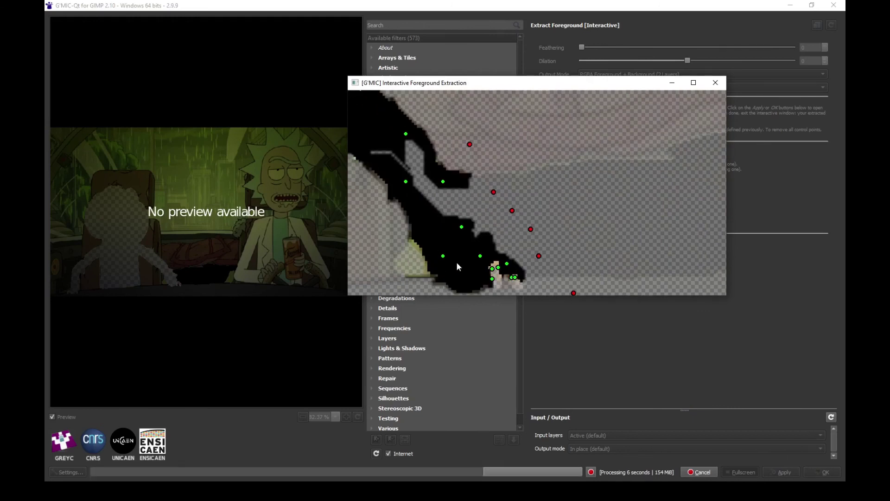
{"action": "scroll", "coordinate": [464, 262], "scroll_direction": "down", "scroll_amount": 4}
{"action": "scroll", "coordinate": [499, 247], "scroll_direction": "down", "scroll_amount": 1}
{"action": "scroll", "coordinate": [396, 263], "scroll_direction": "up", "scroll_amount": 4}
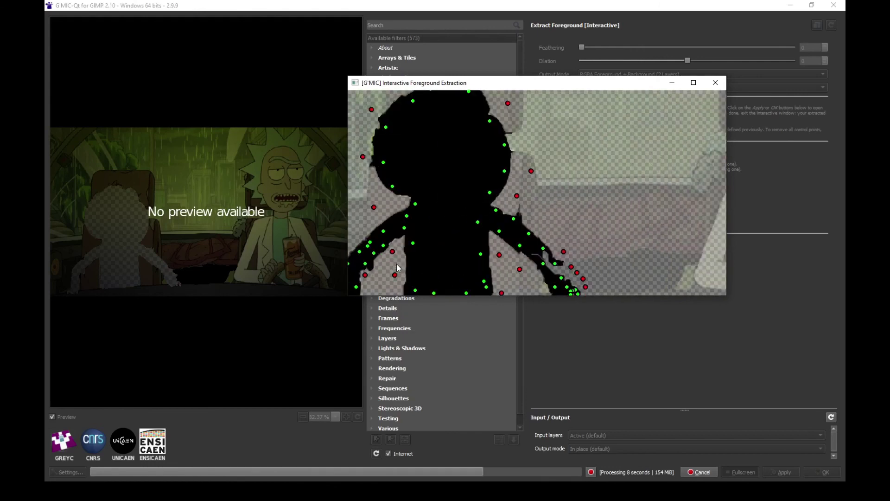
Step: Mark background beside Morty's arm, close the extraction, and send the layers to GIMP with OK
{"action": "right_click", "coordinate": [533, 207]}
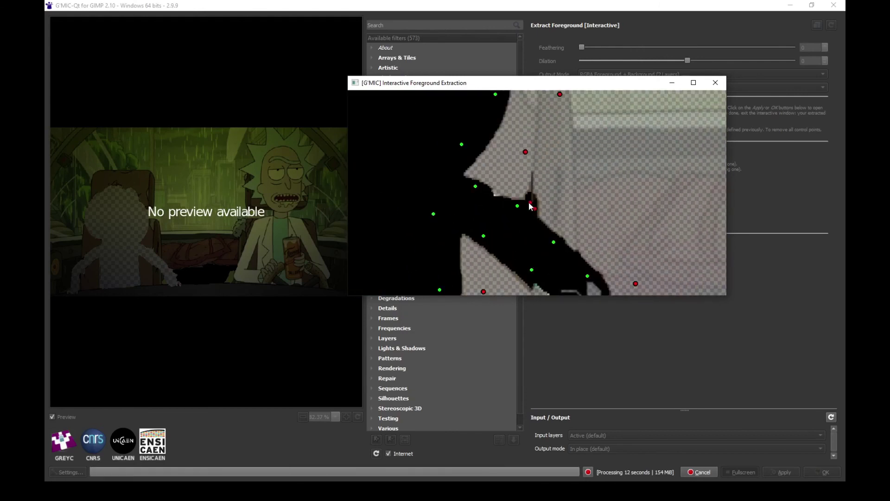
{"action": "scroll", "coordinate": [525, 191], "scroll_direction": "down", "scroll_amount": 1}
{"action": "scroll", "coordinate": [525, 191], "scroll_direction": "down", "scroll_amount": 3}
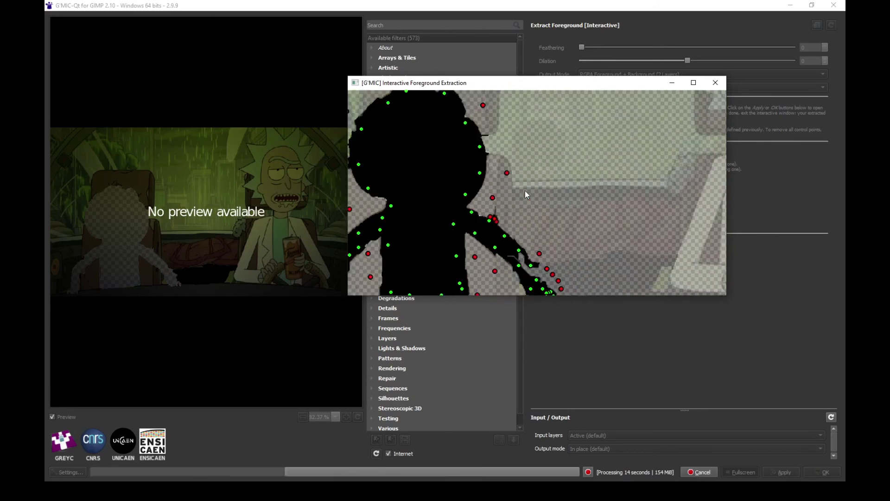
{"action": "scroll", "coordinate": [525, 190], "scroll_direction": "down", "scroll_amount": 1}
{"action": "key", "text": "Escape"}
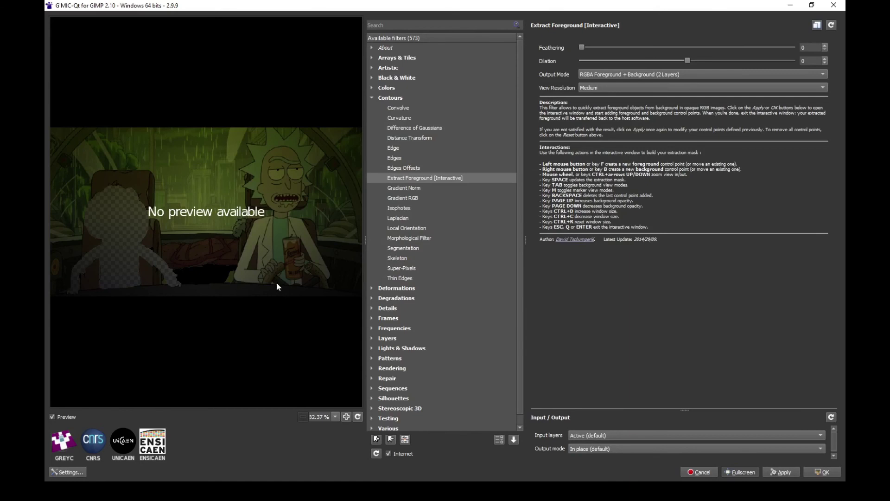
{"action": "left_click", "coordinate": [821, 472]}
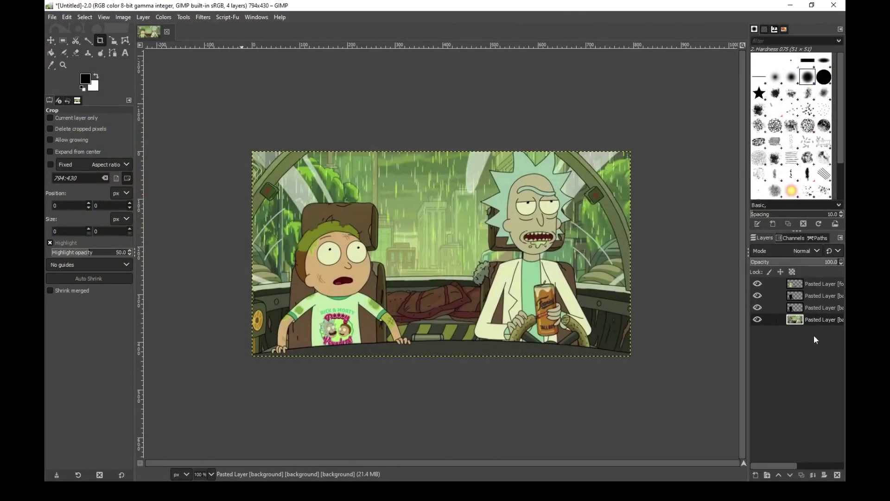
Step: Reveal the black silhouette layer and use Alpha to Selection to select Morty's outline
{"action": "left_click", "coordinate": [759, 310]}
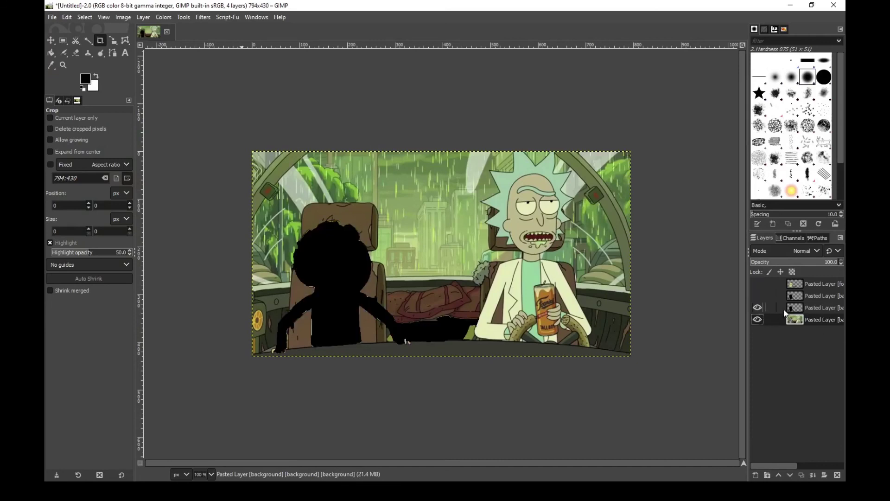
{"action": "right_click", "coordinate": [811, 306]}
{"action": "left_click", "coordinate": [772, 300]}
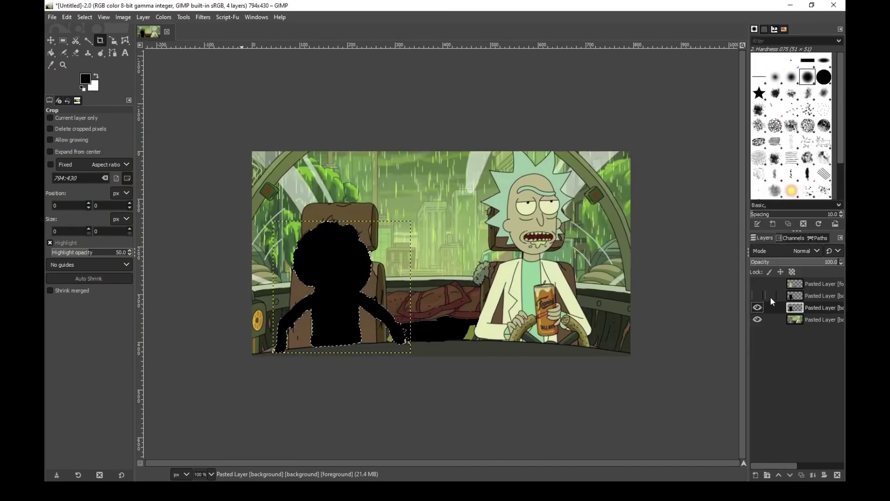